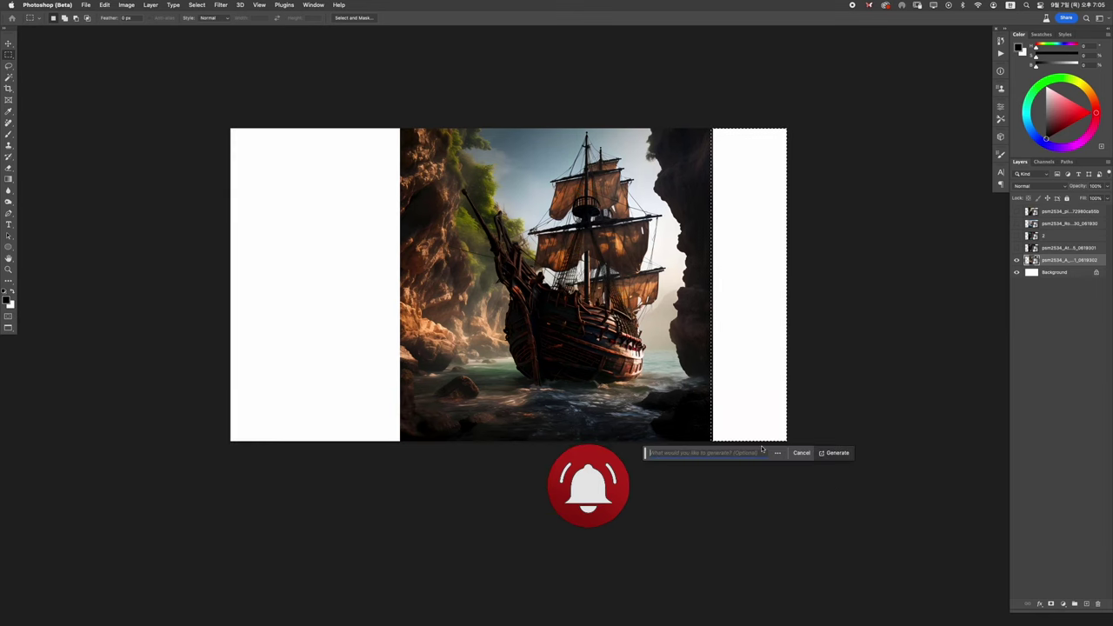
Generate fill for the blank white strip, extending the ship image's right side with cliff.
left_click(835, 452)
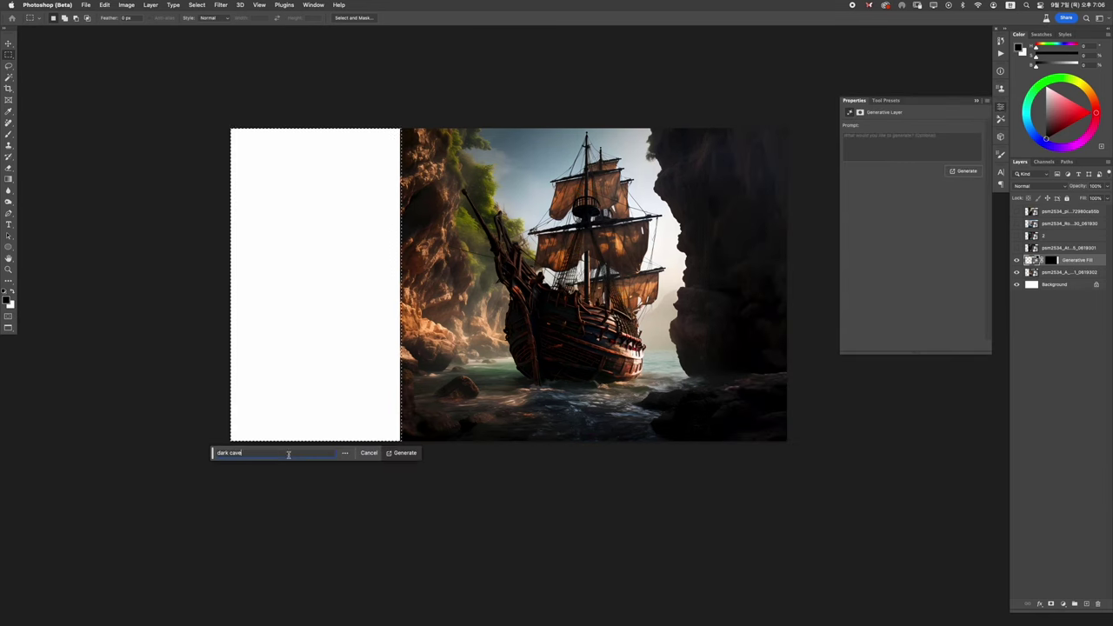
Generate a 'dark cave' wall in the left strip, then generate more variations.
left_click(394, 450)
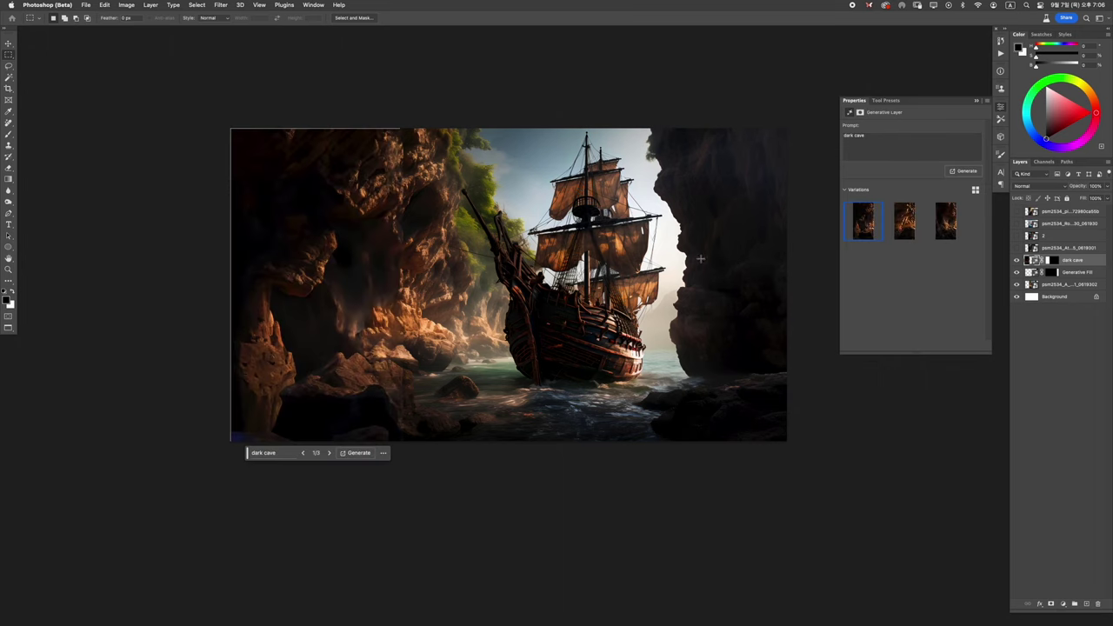
left_click(357, 453)
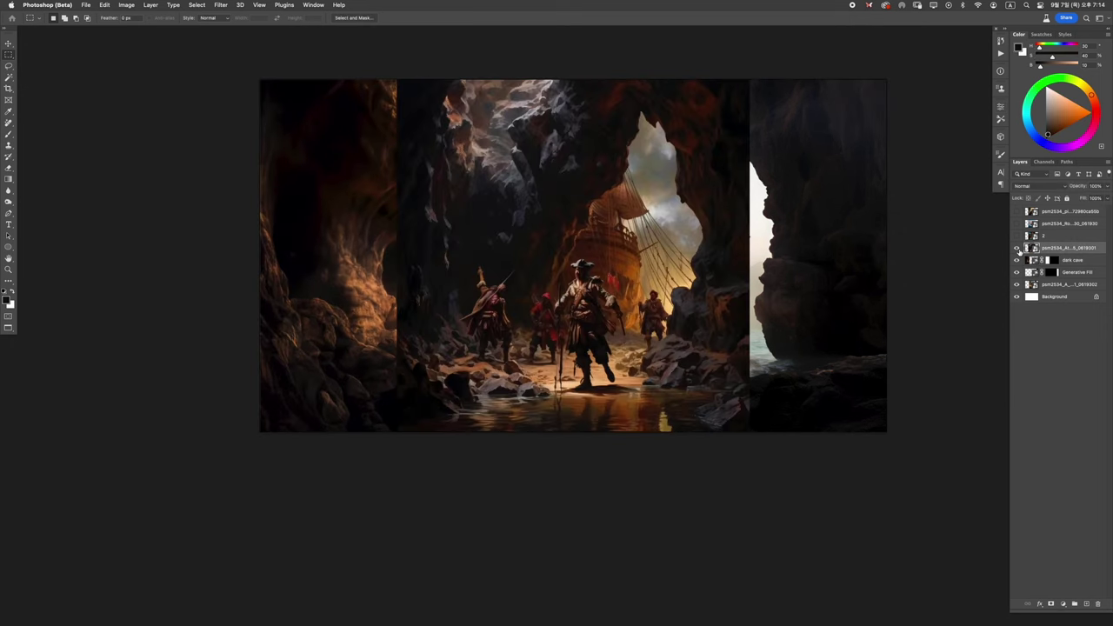
Show the pirates layer and scale it down into the left cave with Free Transform.
left_click(1016, 247)
left_click(1015, 273)
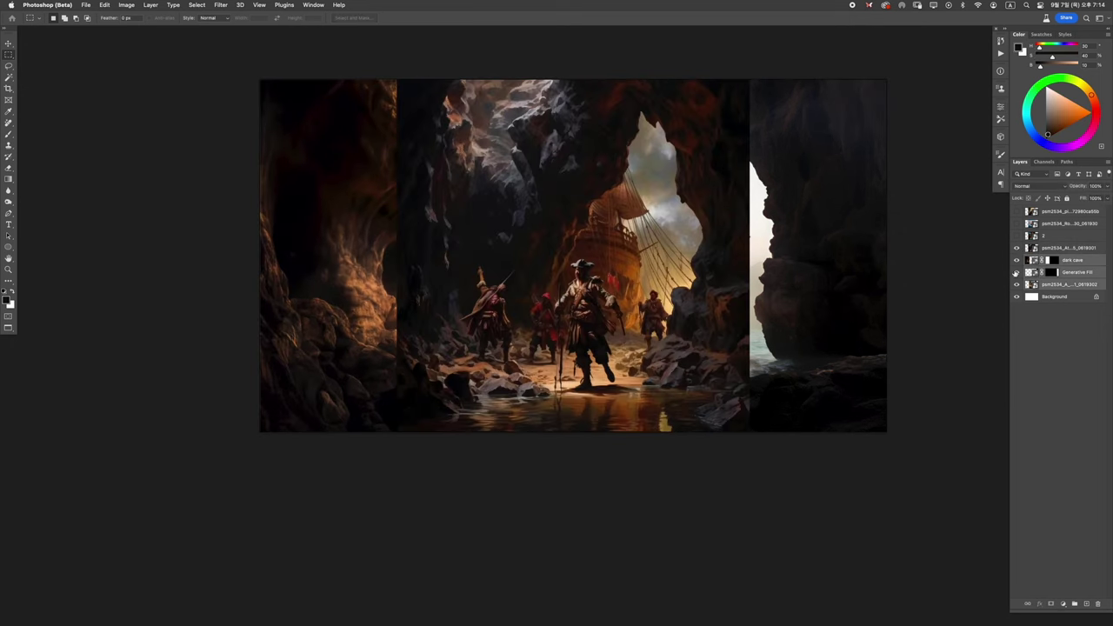
left_click(1070, 248)
key("ctrl+t")
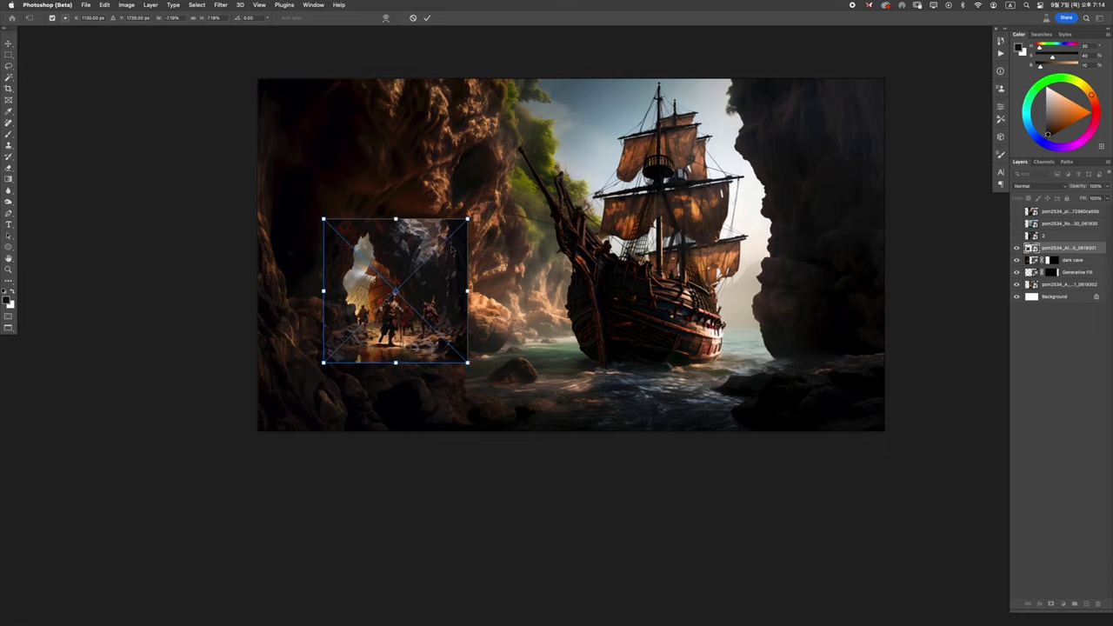
mouse_move(470, 287)
left_mouse_down()
mouse_move(492, 293)
mouse_move(477, 330)
left_mouse_up()
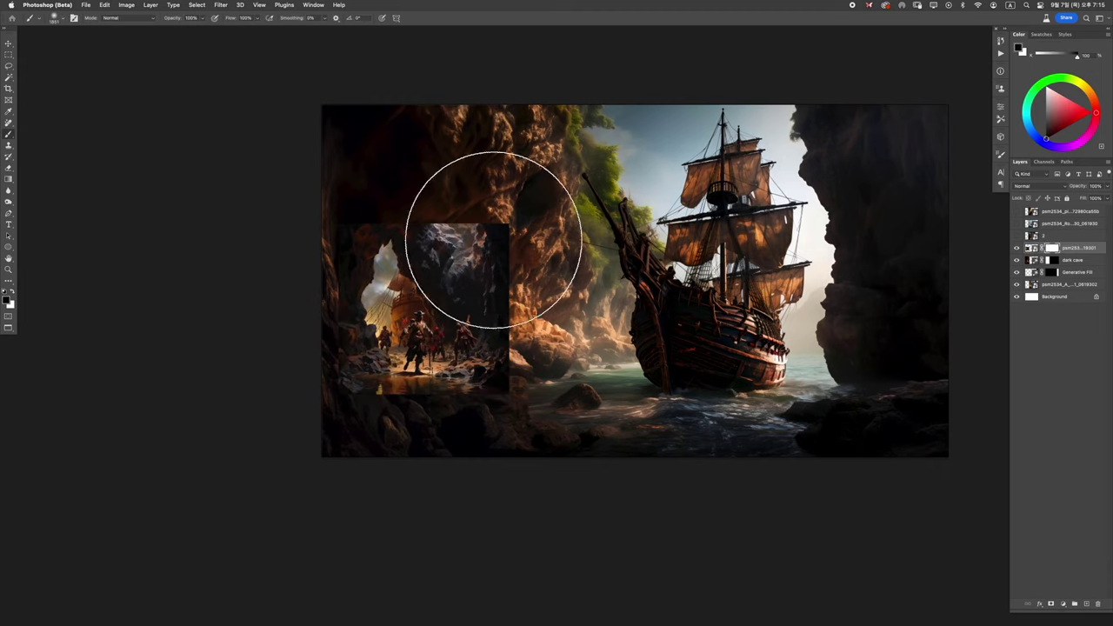
scroll(339, 261, "up", 3)
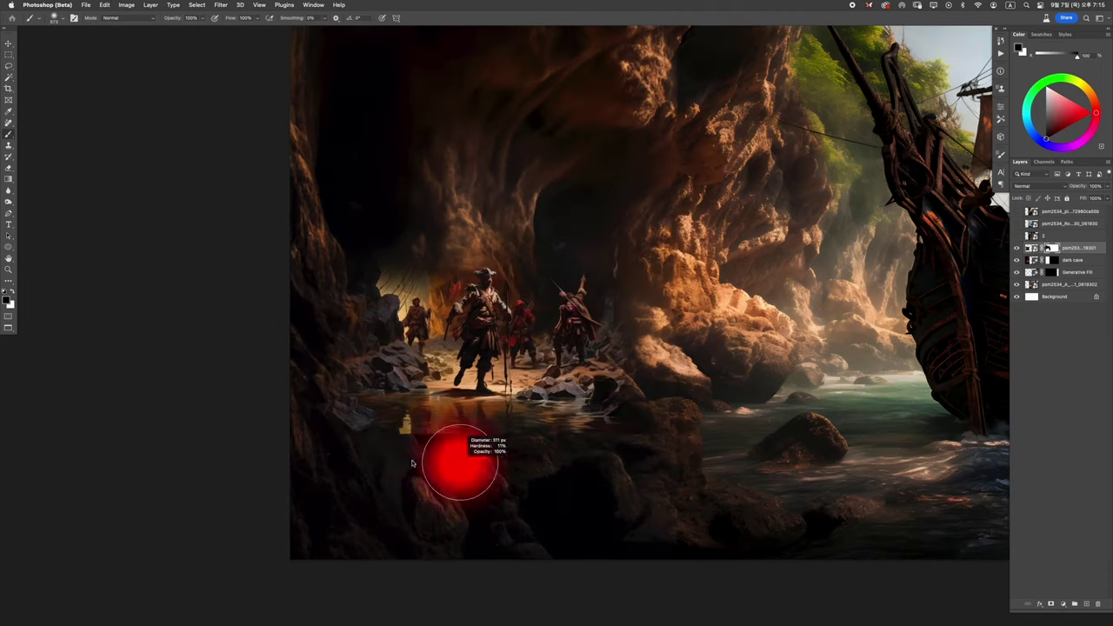
scroll(547, 417, "up", 2)
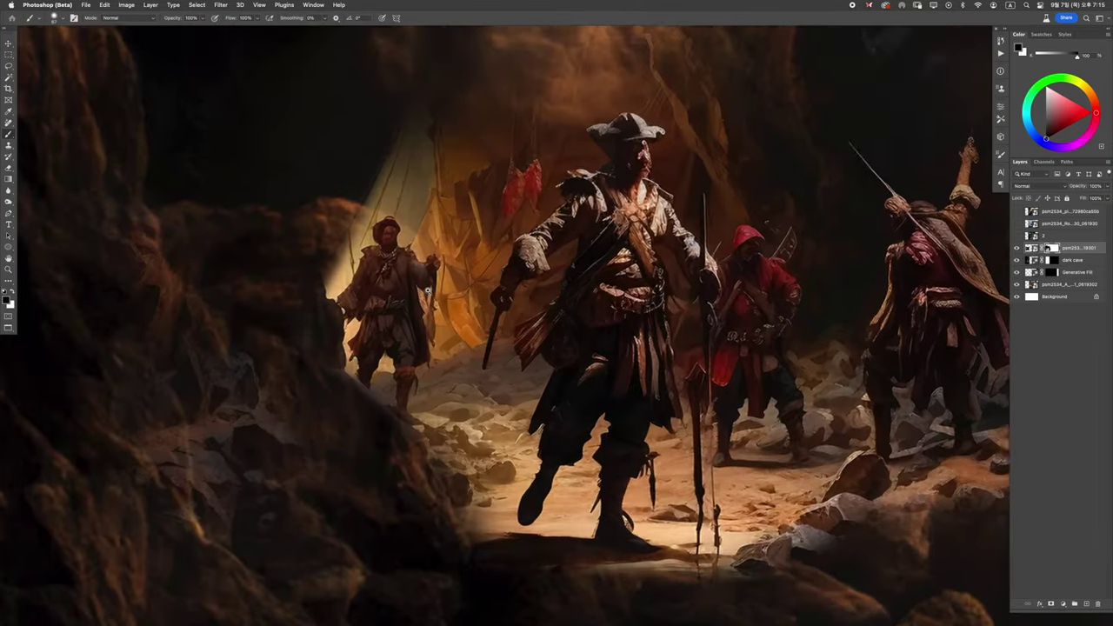
scroll(356, 337, "down", 2)
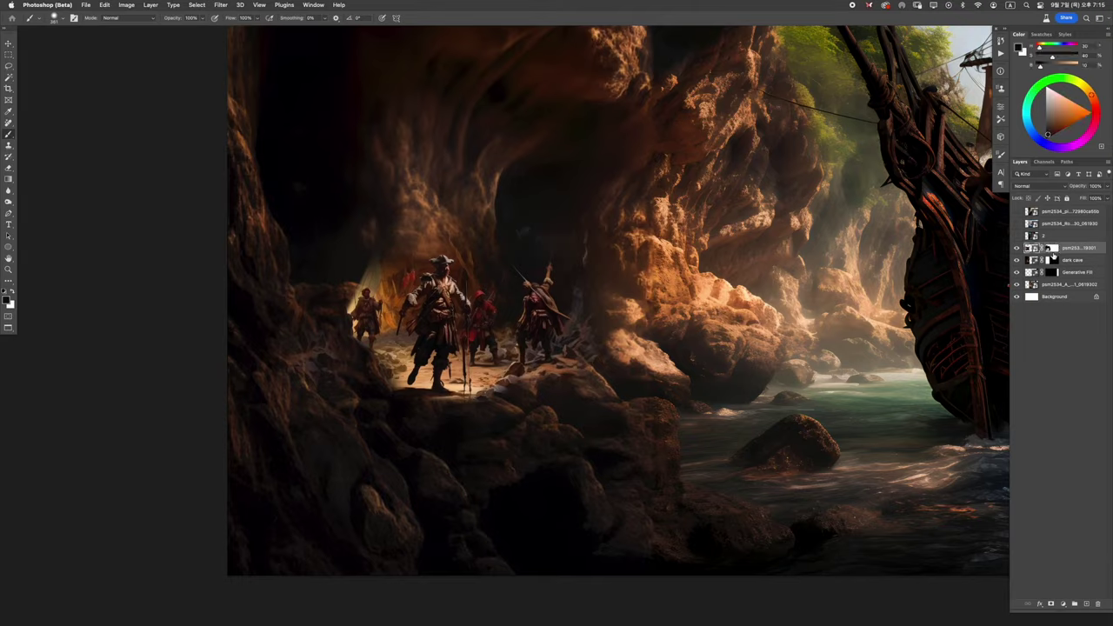
scroll(348, 322, "up", 5)
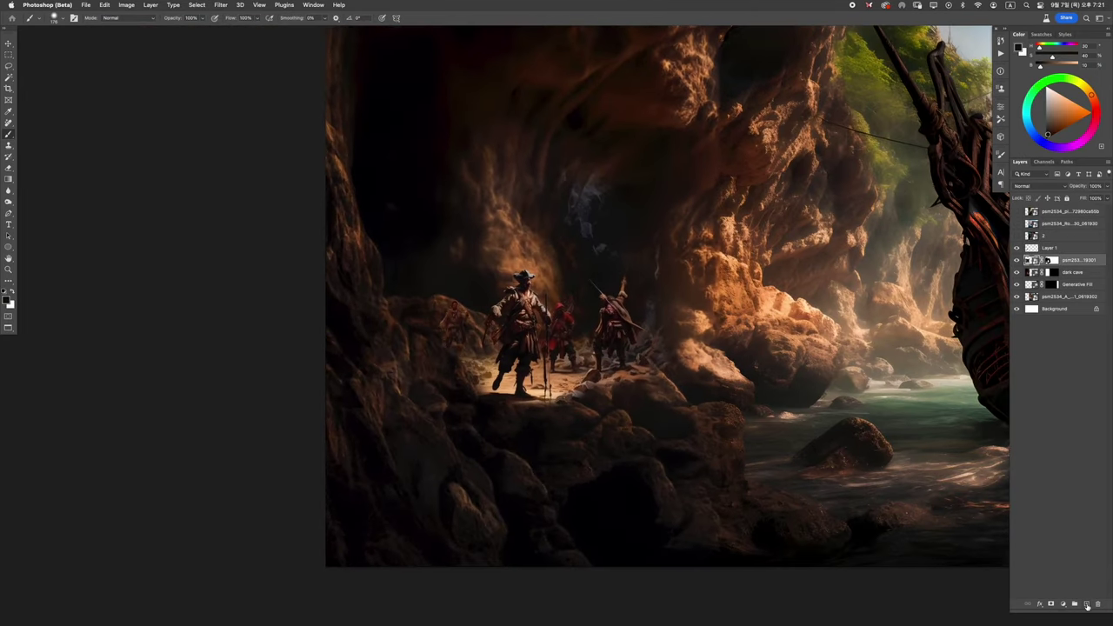
Set the shadow layer's blend mode to Multiply to darken the rocks around the pirates.
left_click(1027, 215)
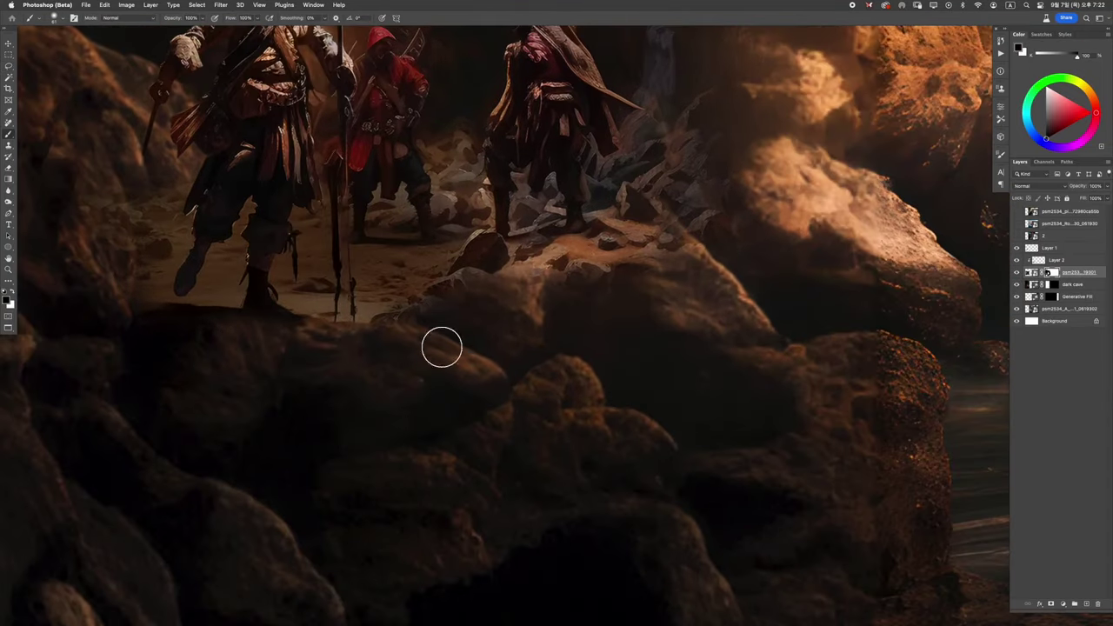
scroll(647, 320, "down", 3)
scroll(589, 355, "down", 3)
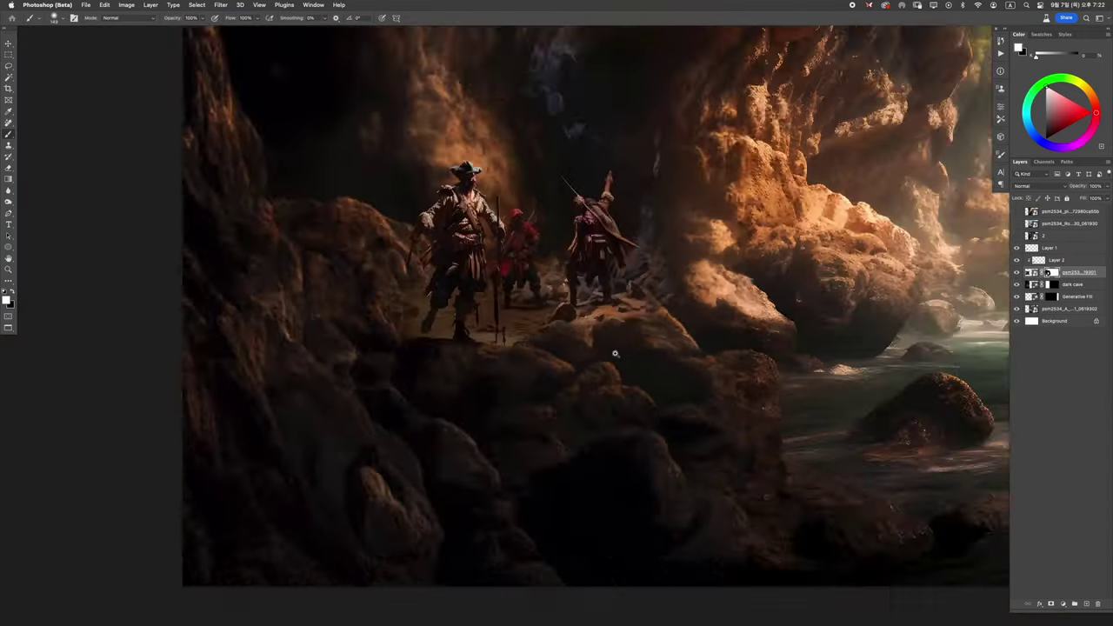
scroll(589, 356, "down", 2)
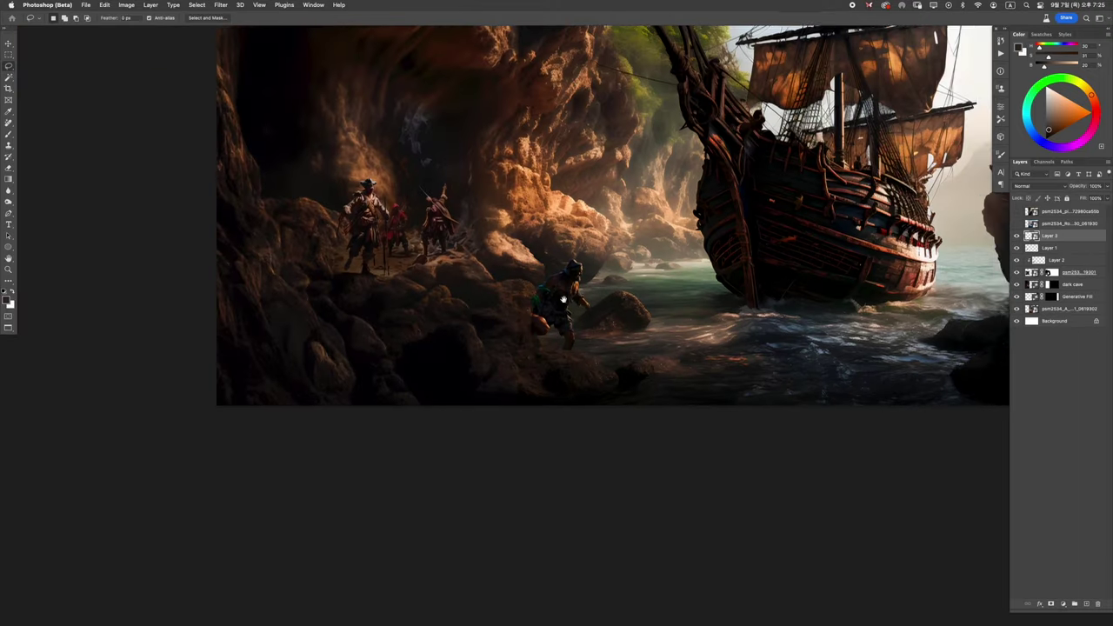
Lasso the rocks in front of the rowboat, then scale and nudge it beside the pirate.
scroll(563, 299, "up", 3)
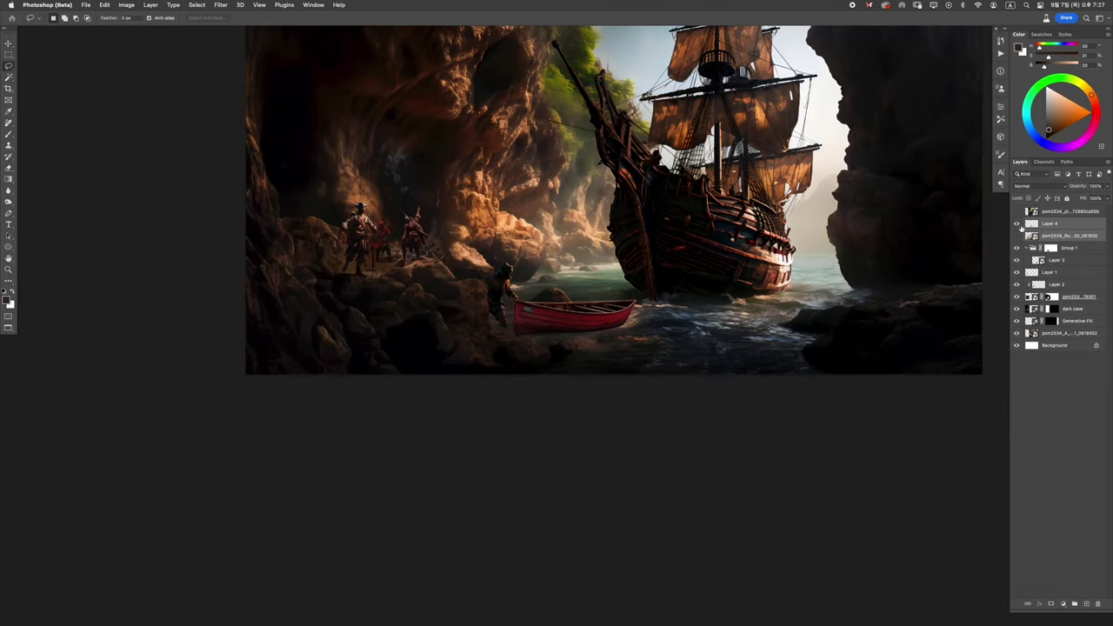
scroll(462, 343, "up", 5)
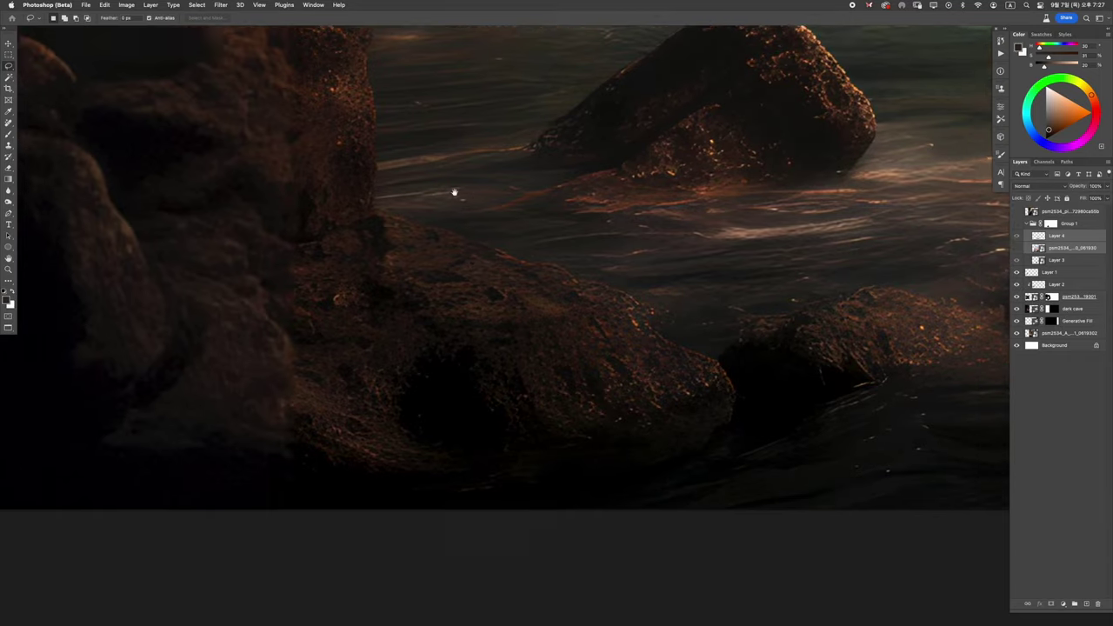
left_click_drag(390, 191, 537, 244)
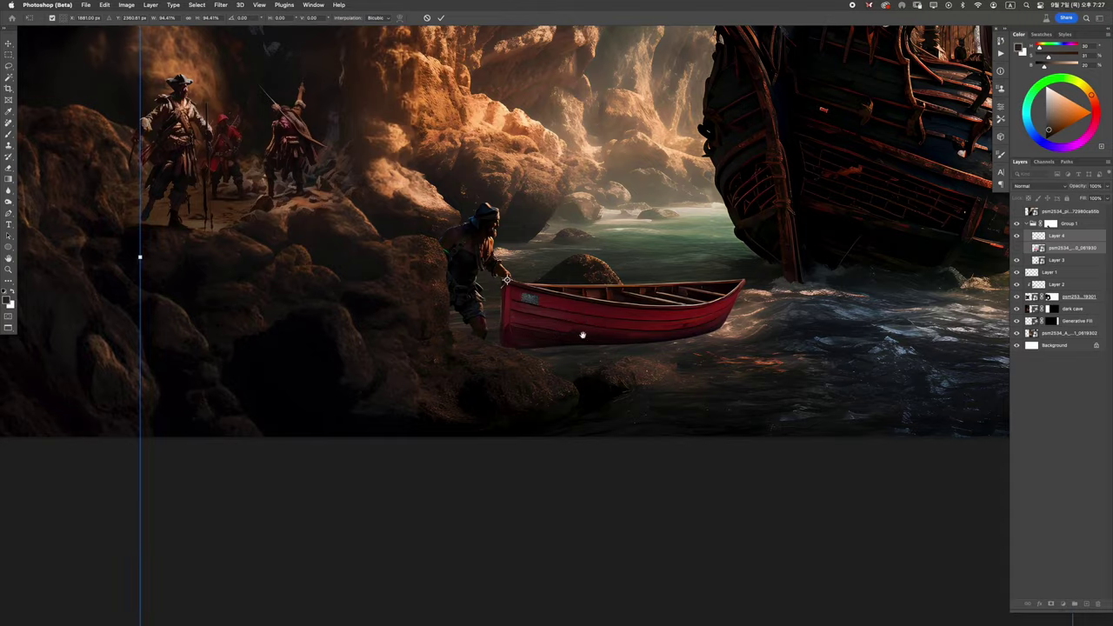
left_click_drag(774, 489, 768, 494)
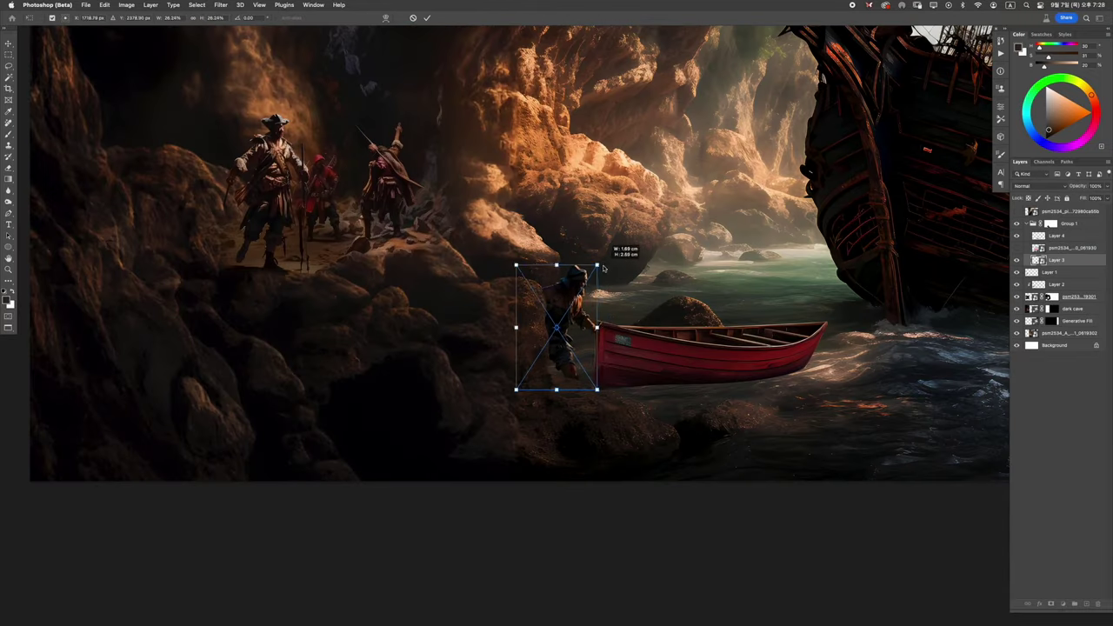
scroll(603, 269, "up", 5)
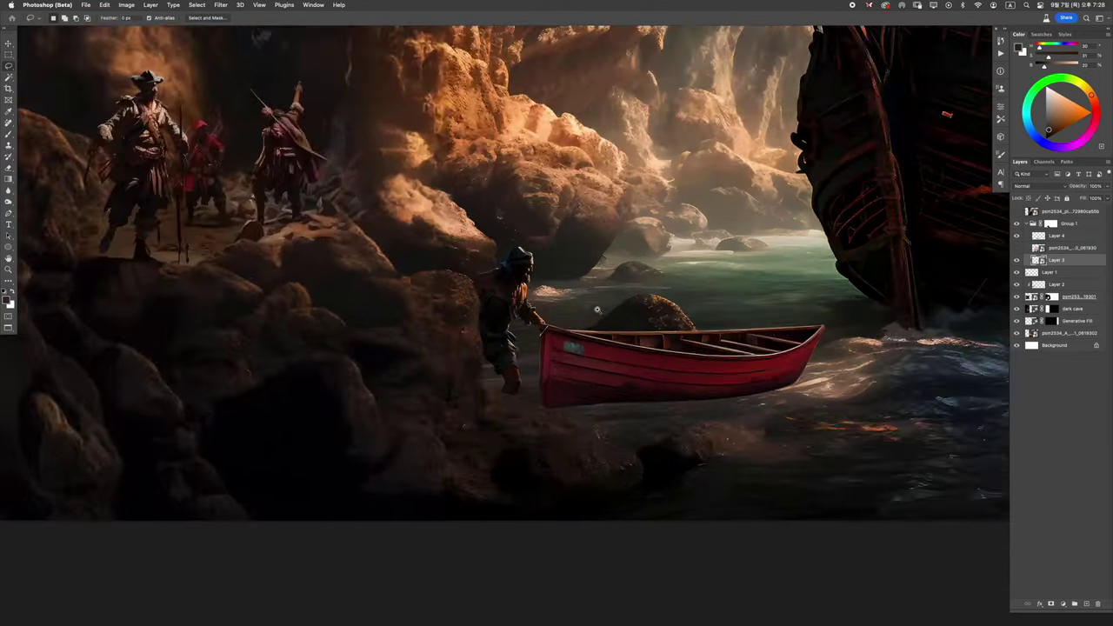
left_click_drag(511, 396, 513, 396)
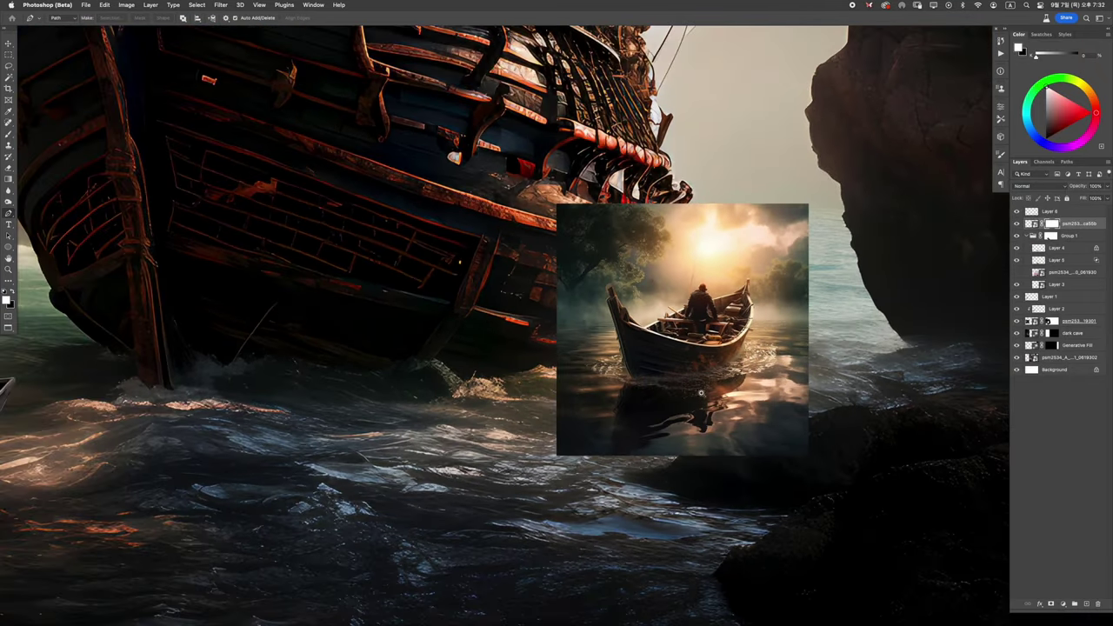
Free-transform the small rowboat beside the ship's hull.
scroll(708, 278, "up", 2)
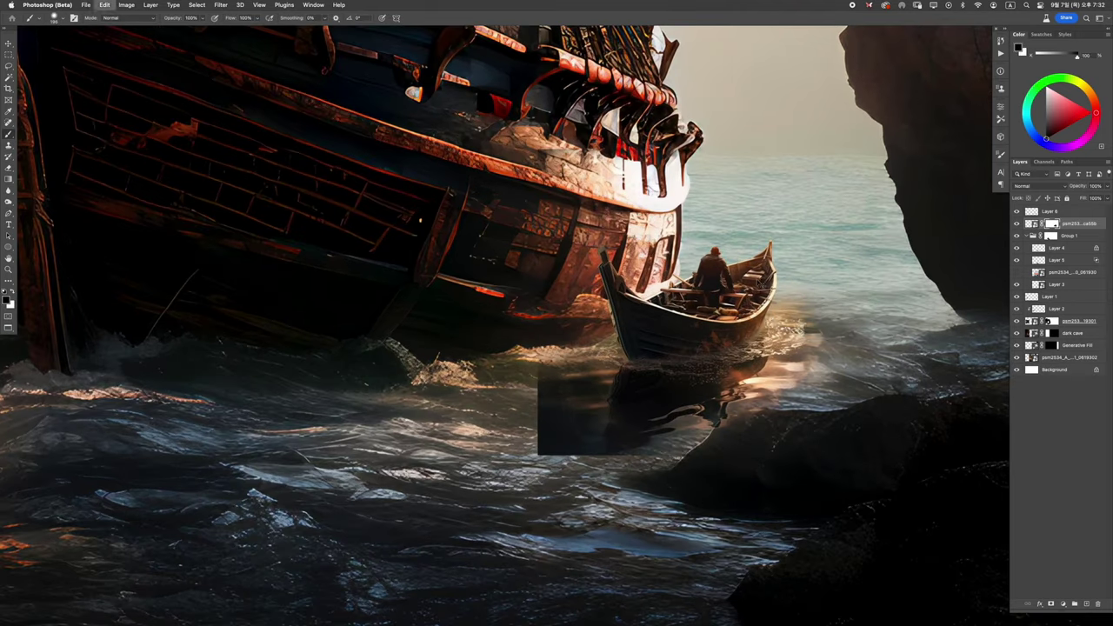
scroll(861, 357, "up", 3)
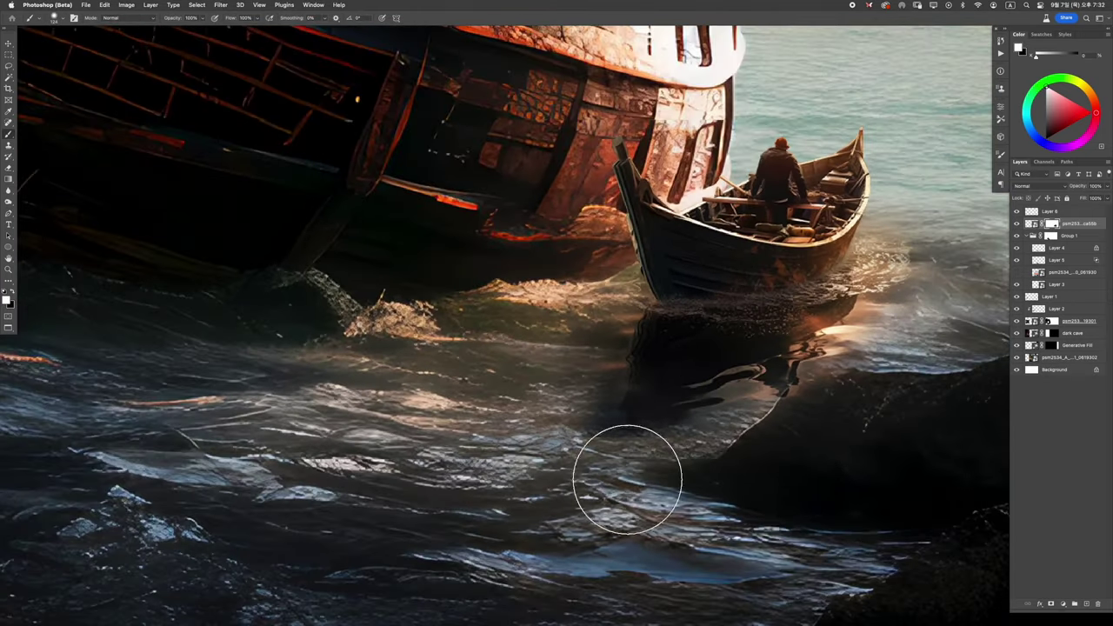
scroll(882, 249, "down", 1)
scroll(882, 243, "down", 3)
scroll(881, 240, "down", 1)
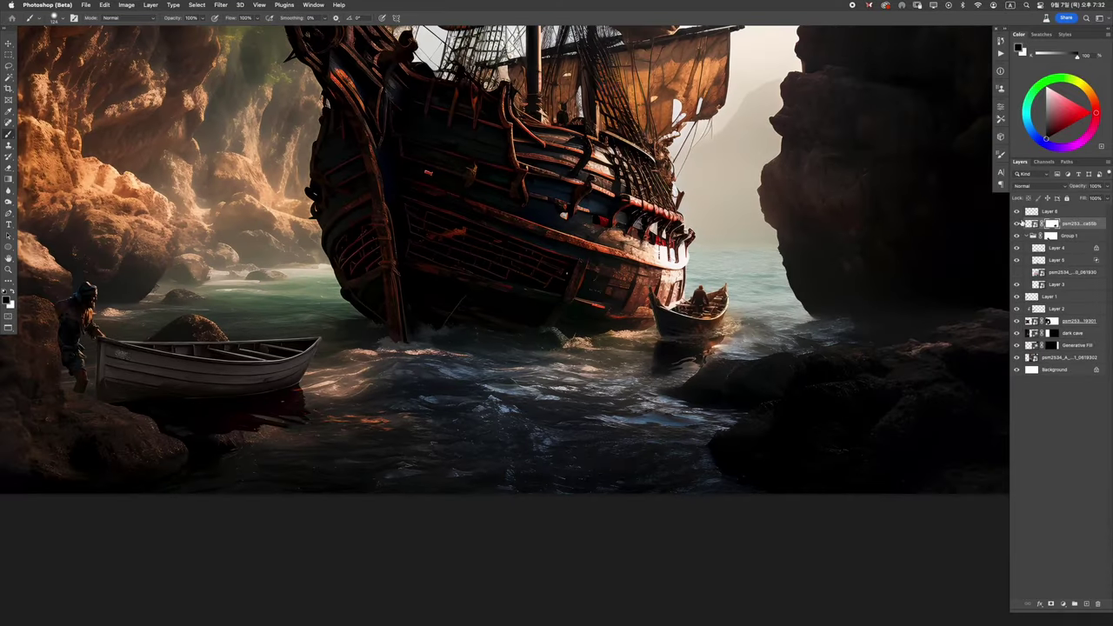
scroll(626, 286, "up", 3)
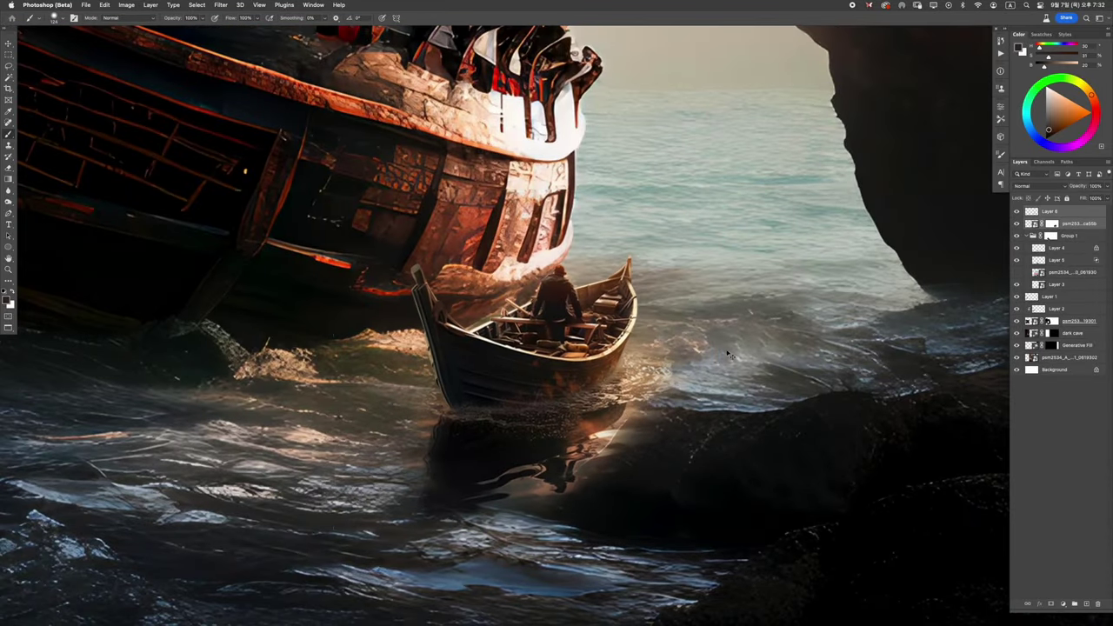
scroll(626, 287, "down", 3)
key("ctrl+t")
key("Return")
Resize the skiff again and bring up the rowboat layer's Blending Options.
scroll(622, 280, "up", 3)
key("b")
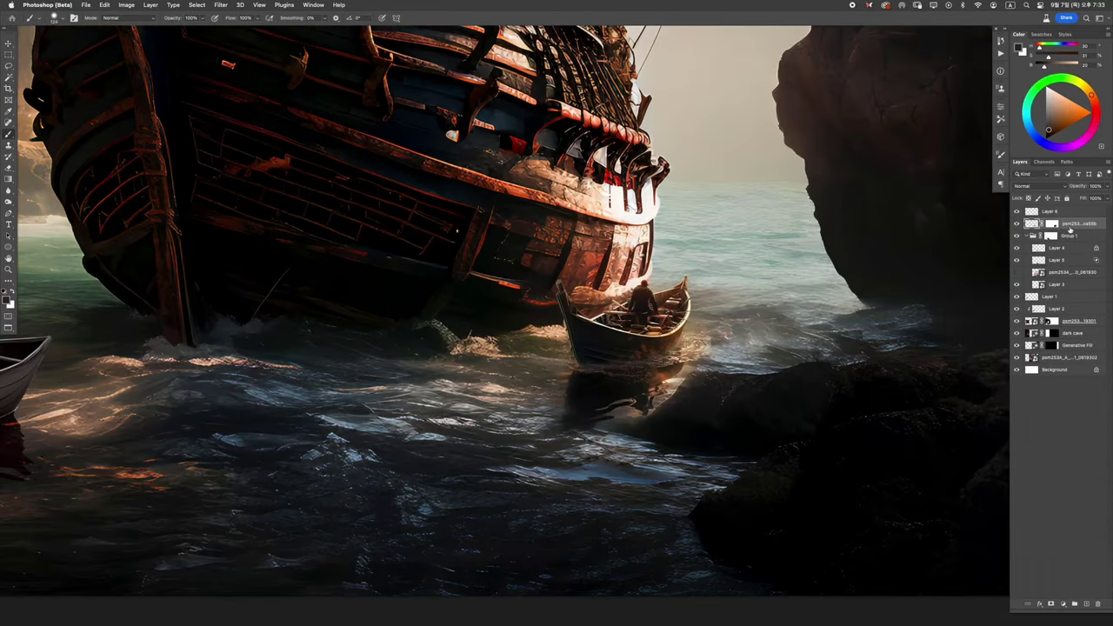
scroll(511, 428, "down", 3)
scroll(511, 428, "up", 3)
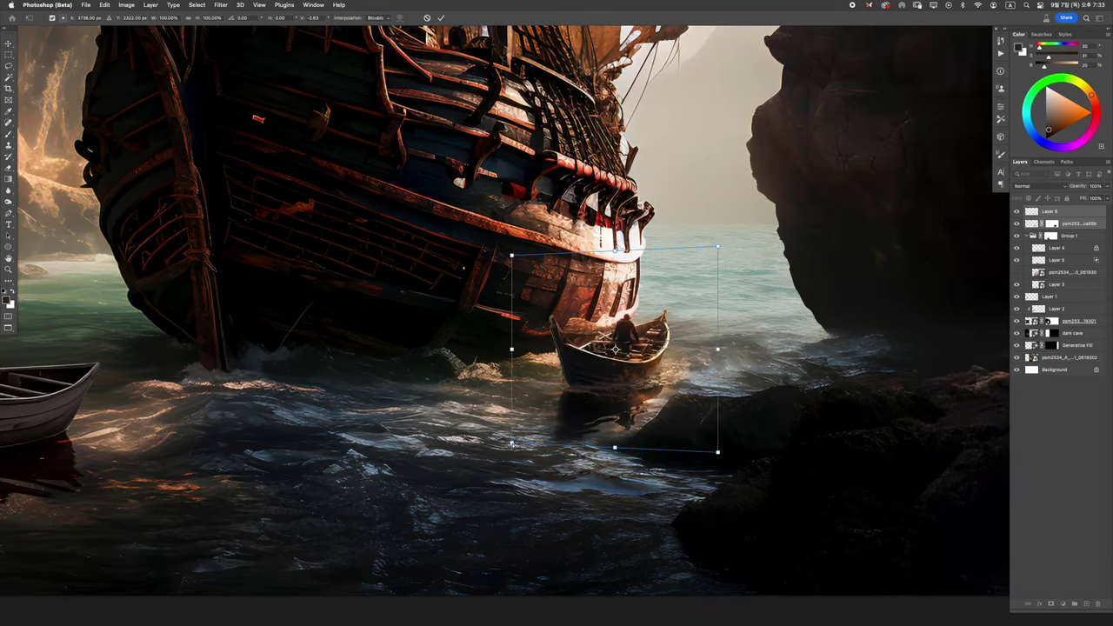
key("Return")
scroll(519, 439, "down", 3)
scroll(520, 439, "up", 4)
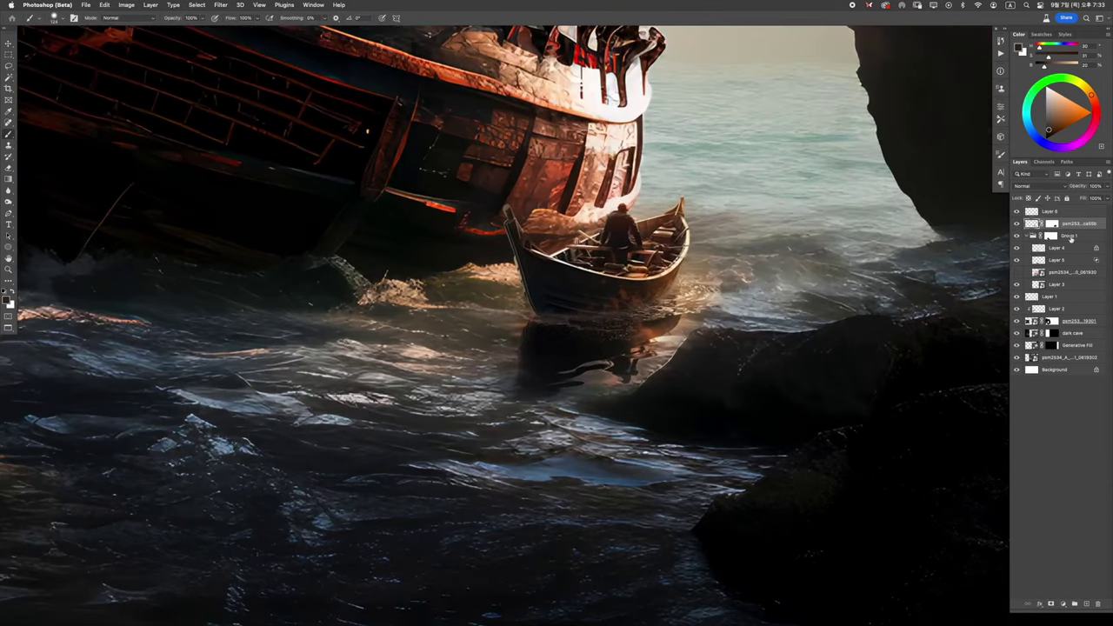
double_click(1082, 223)
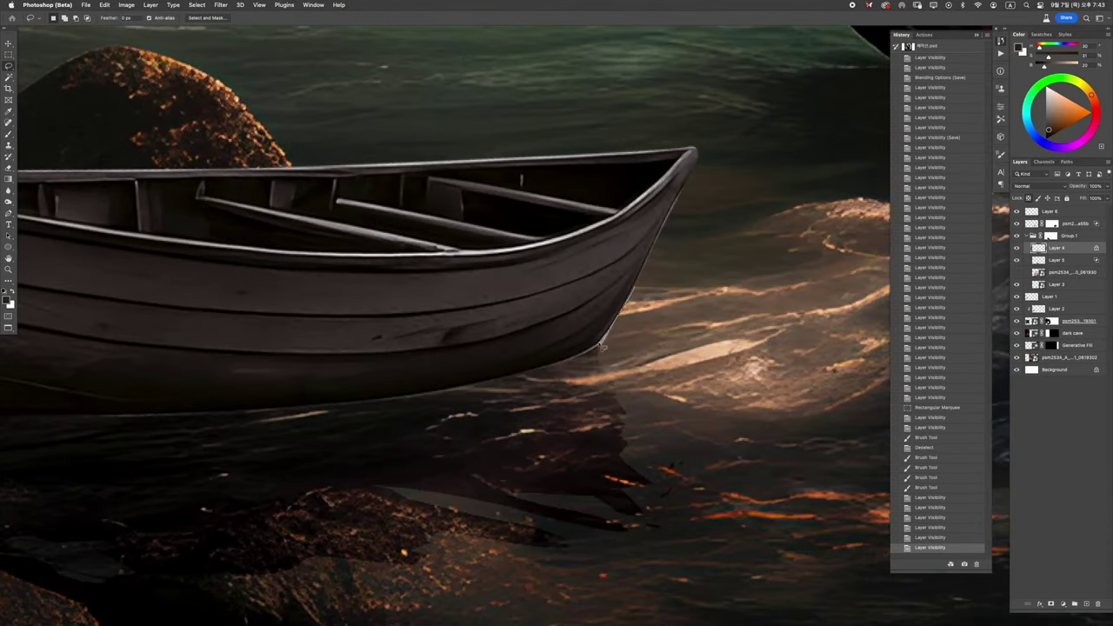
Deselect and create a new Multiply shadow layer from a loaded layer outline.
key("ctrl+d")
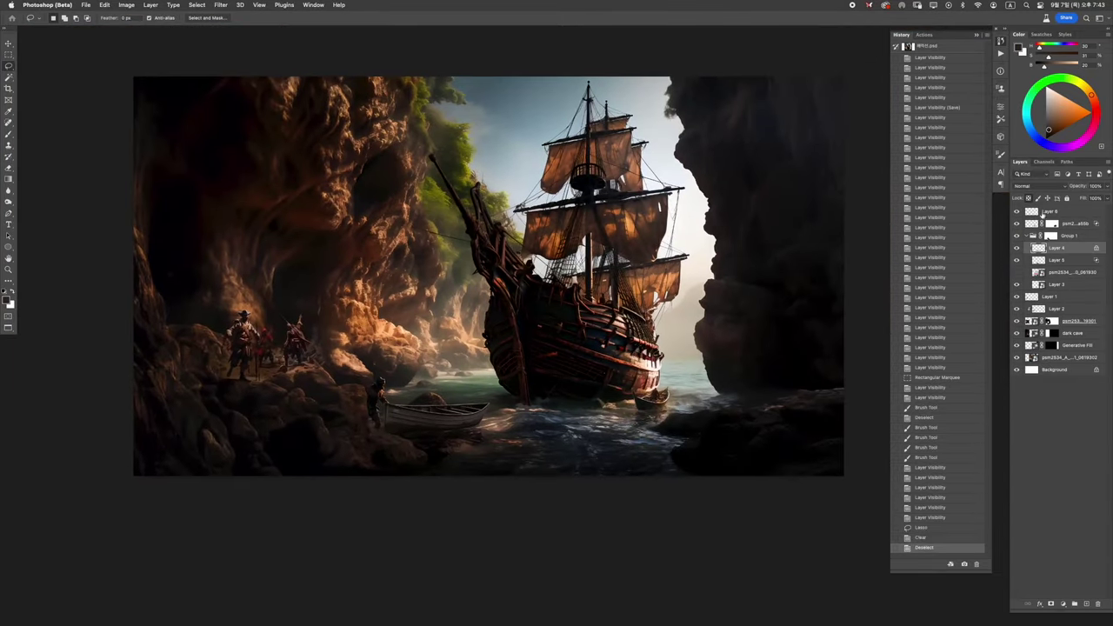
key("ctrl+shift+alt+n")
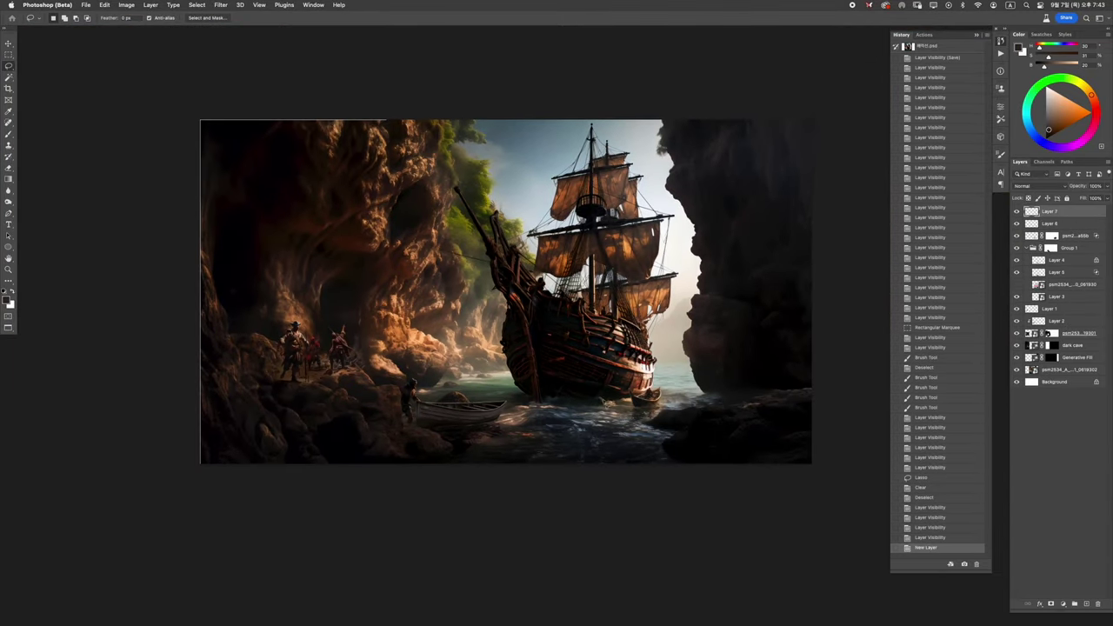
key("b")
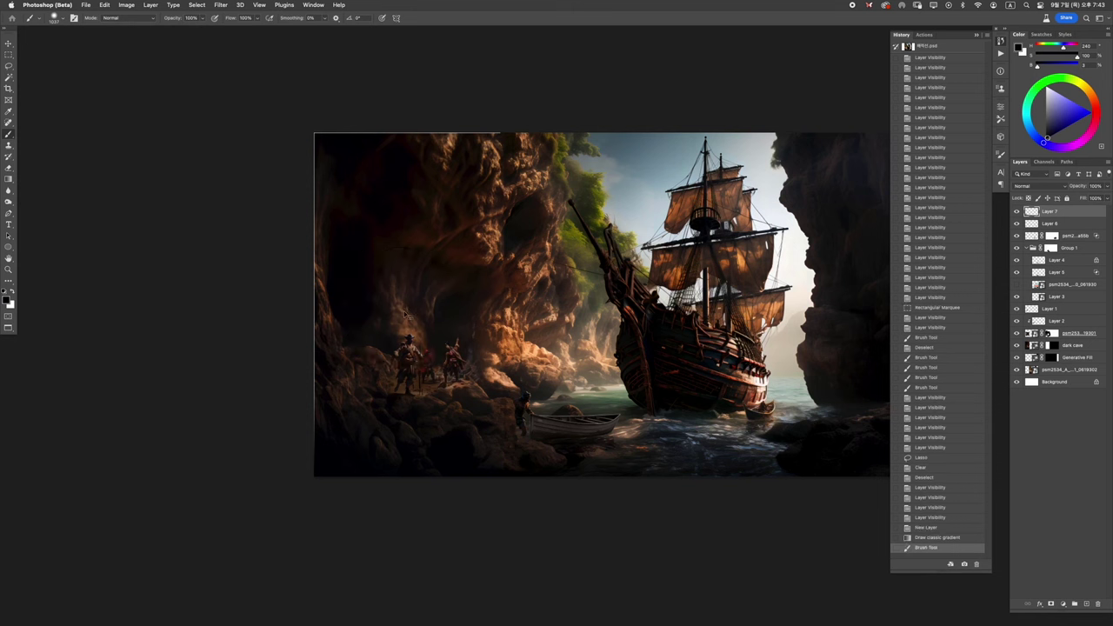
left_click(1037, 296, "ctrl")
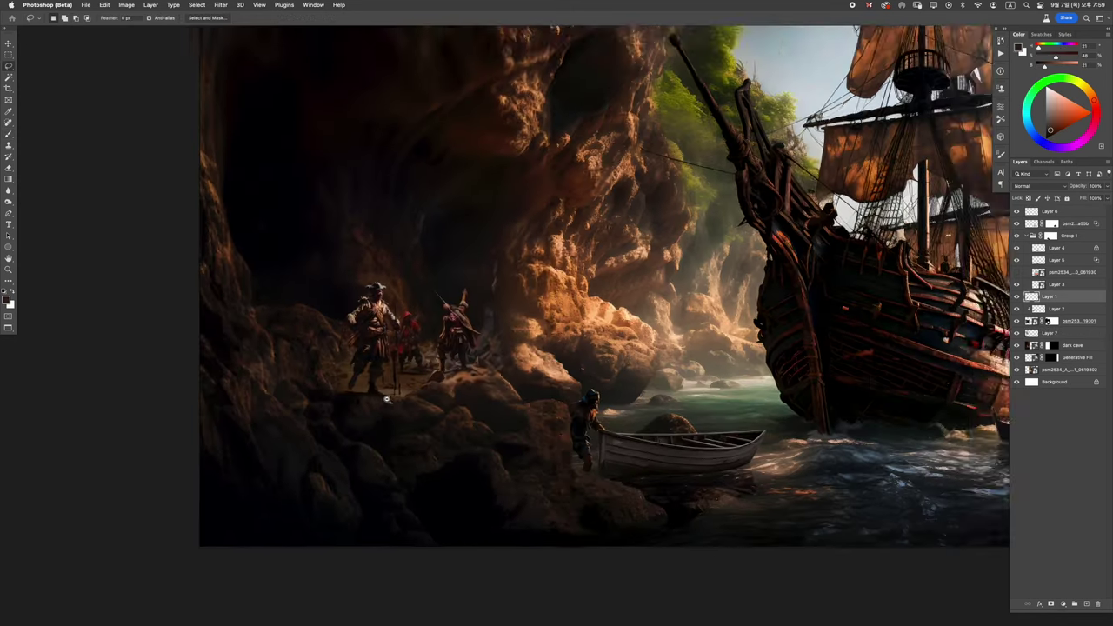
key("Return")
left_click(1035, 185)
Paint the shadow beneath the rowboat and add a clipped Color Balance adjustment.
left_click(1026, 217)
key("b")
scroll(387, 335, "up", 3)
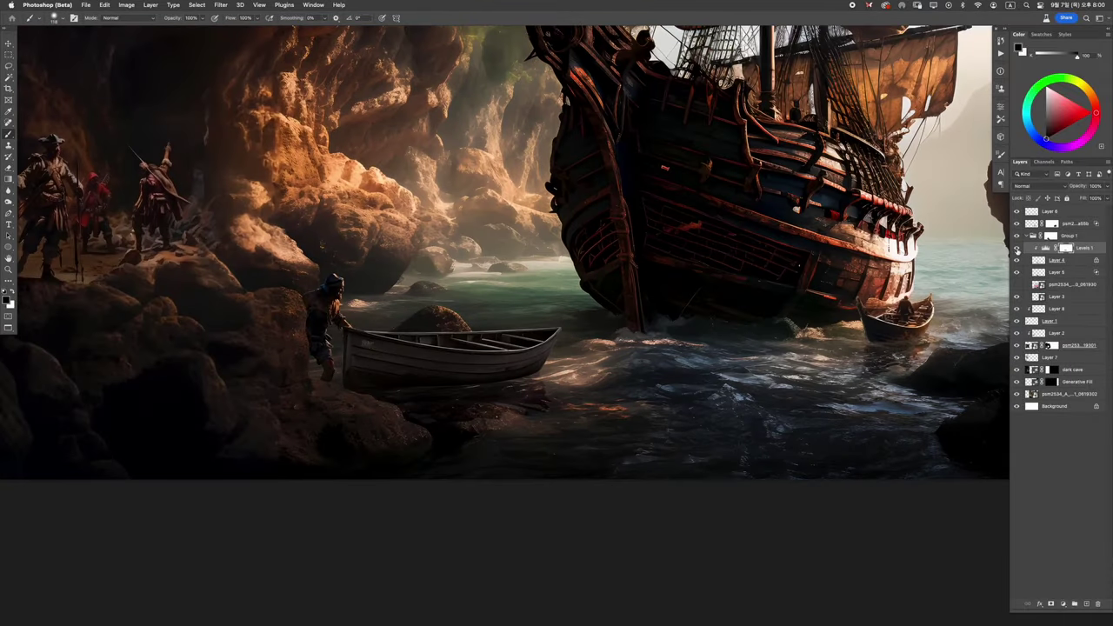
key("ctrl+b")
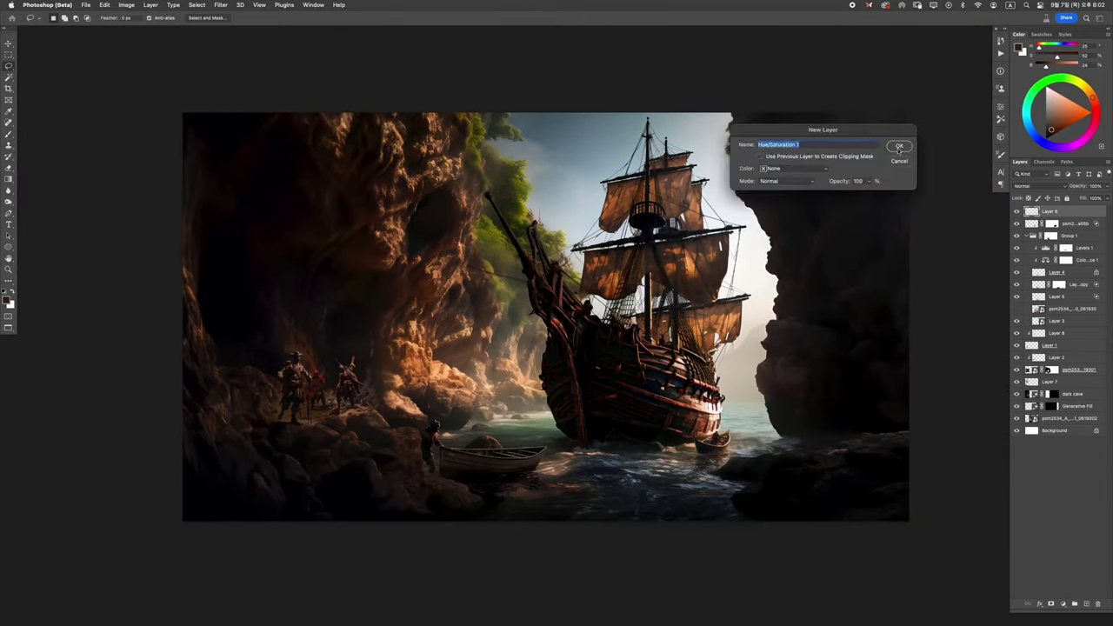
Add a Hue/Saturation adjustment lowering the scene's saturation to -38.
left_click(899, 148)
left_click_drag(850, 195, 835, 198)
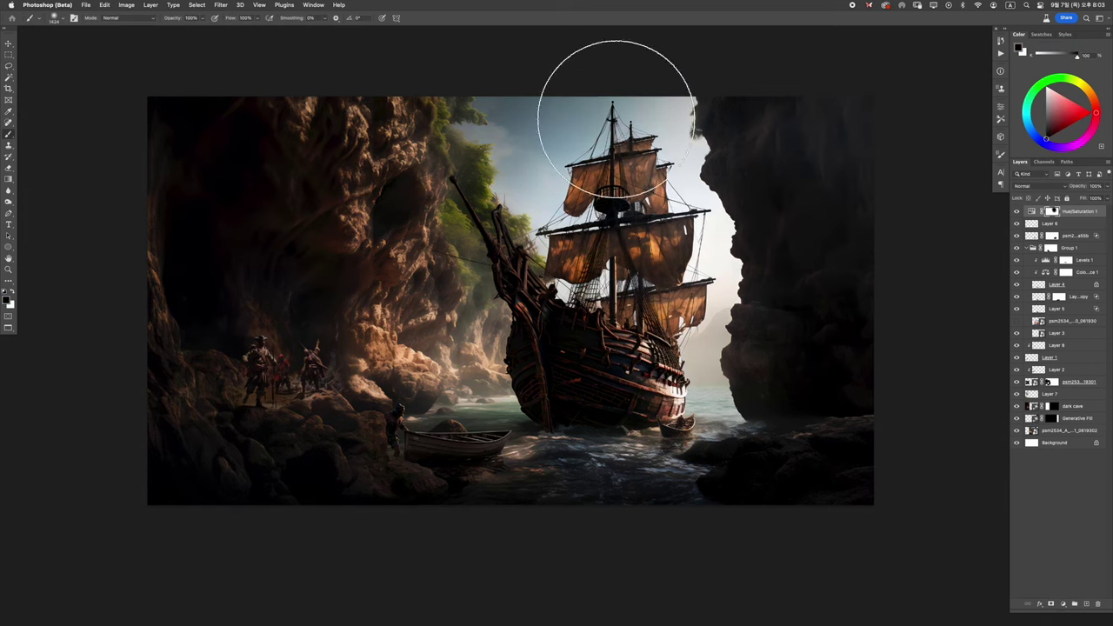
key("bracketleft")
key("bracketleft")
key("bracketleft")
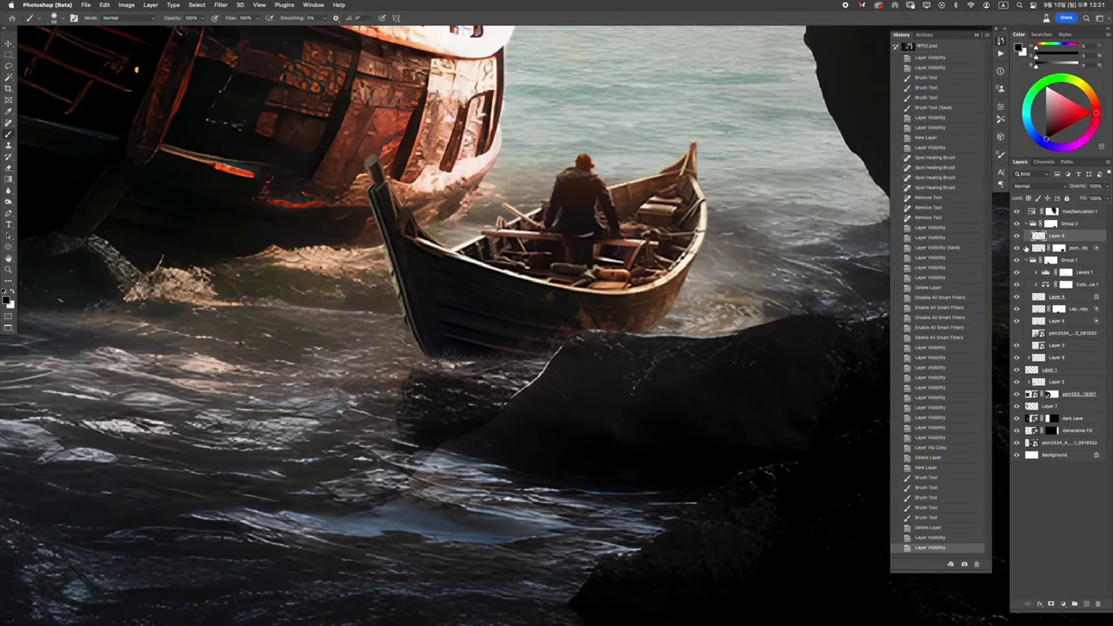
Mask it with a 134 px, 22% hardness brush and apply a Tilt-Shift blur.
left_click_drag(406, 363, 436, 360)
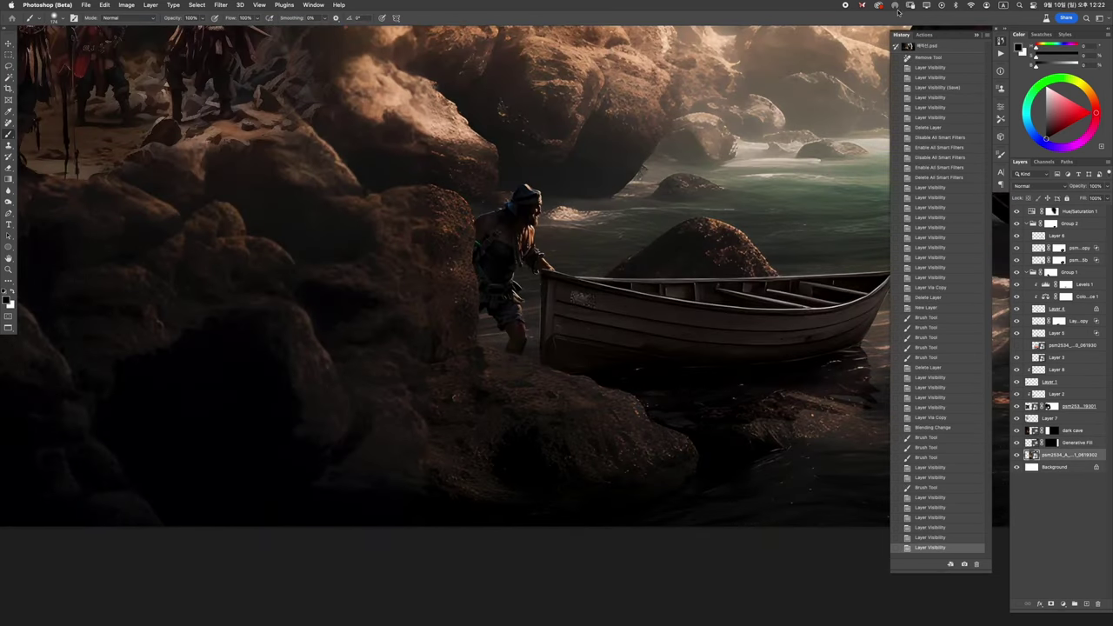
left_click(221, 4)
left_click(365, 165)
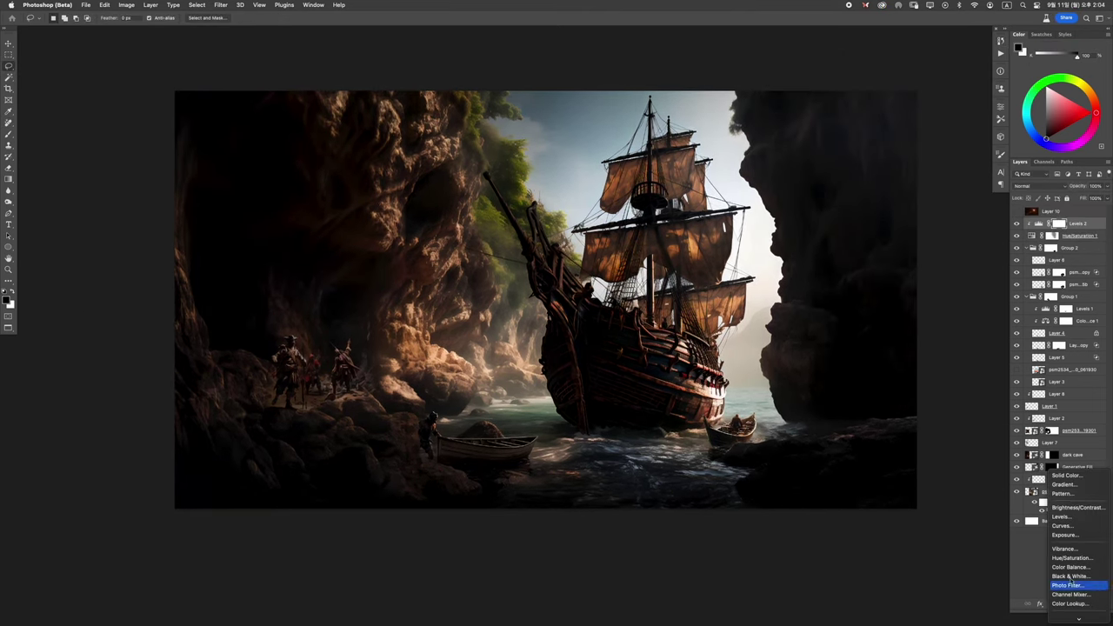
Add a warm radial Gradient Fill at 24% scale, centred on the right cave edge.
left_click(1062, 484)
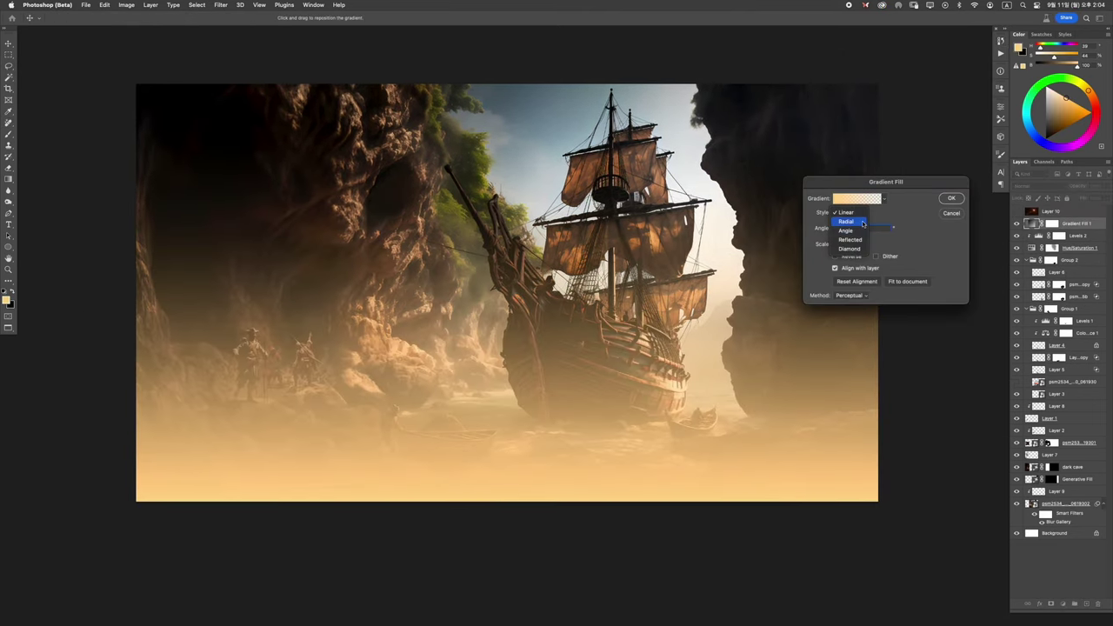
left_click(863, 223)
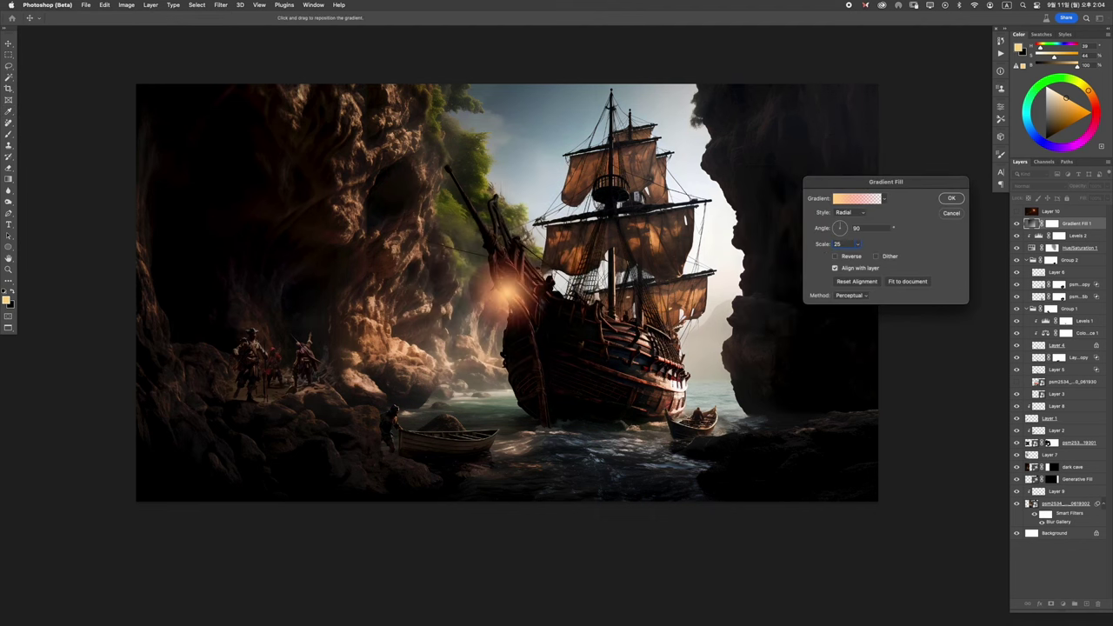
left_click_drag(504, 294, 739, 174)
left_click(858, 245)
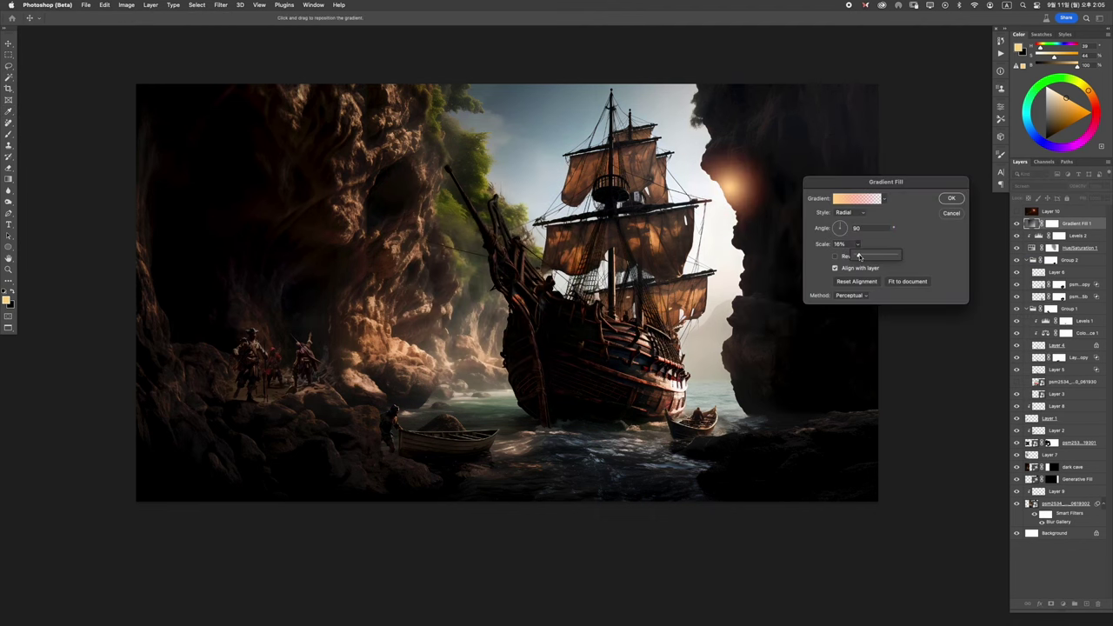
left_click(862, 202)
left_click(947, 192)
left_click(947, 162)
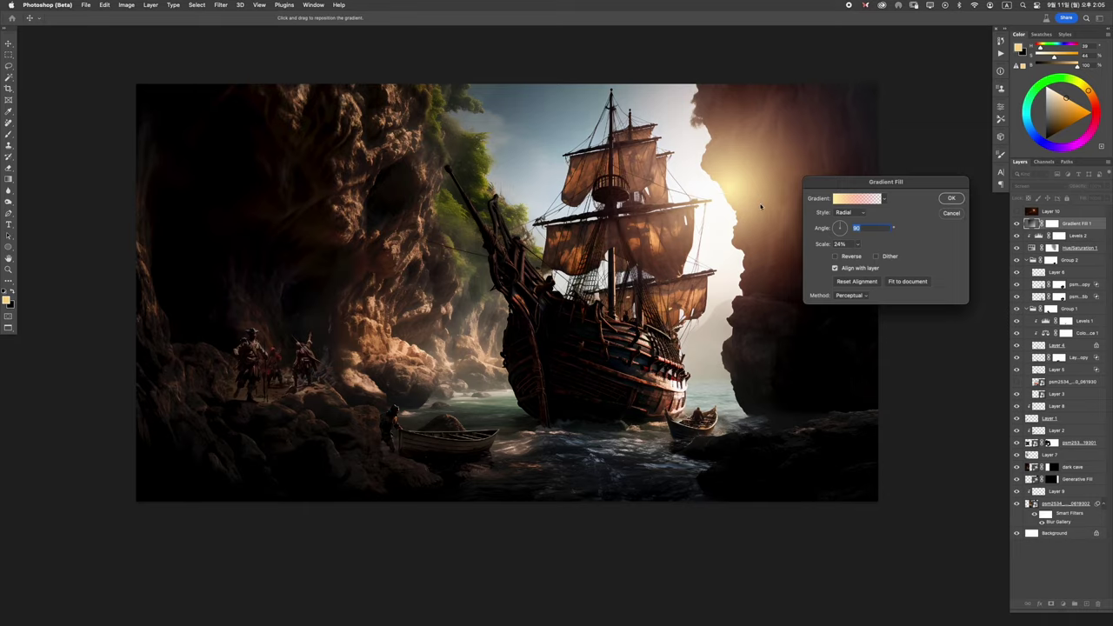